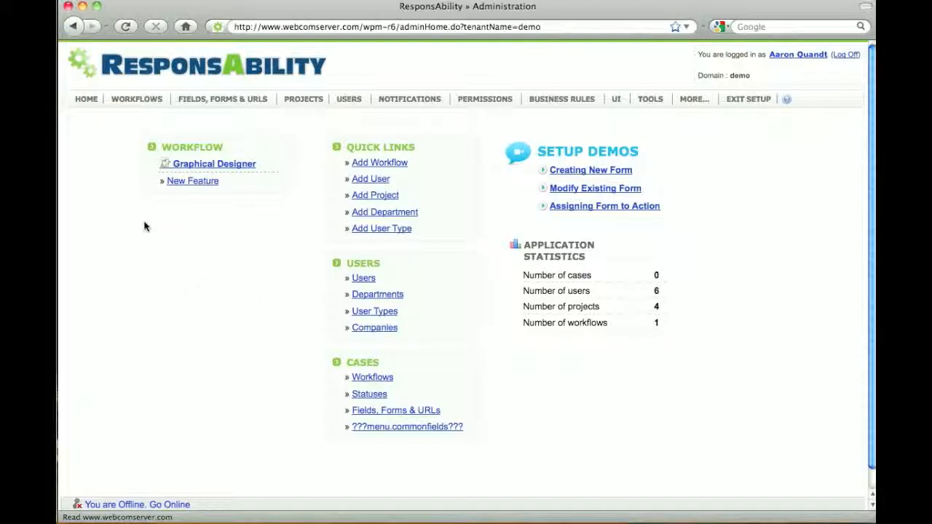
Step: Start adding a new workflow with RMA as both its name and shortcut, and proceed to status selection
{"action": "mouse_move", "coordinate": [133, 98]}
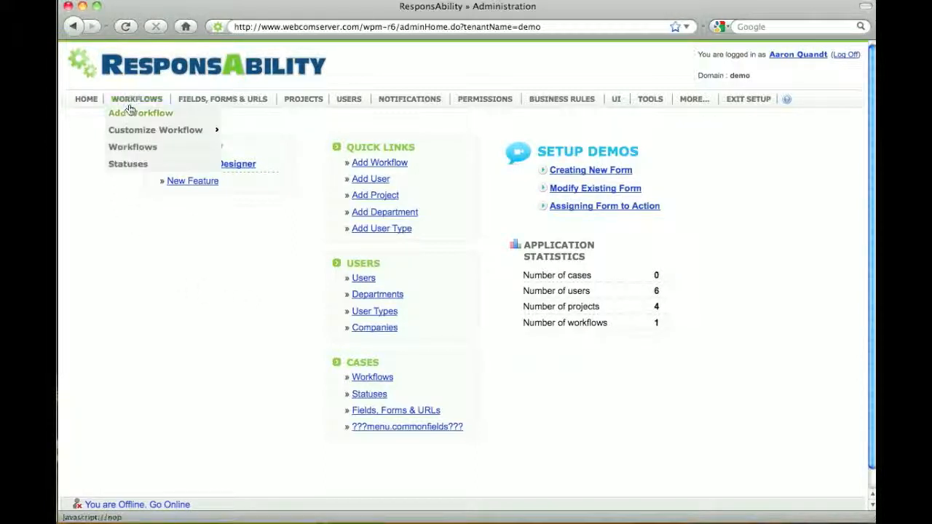
{"action": "left_click", "coordinate": [131, 115]}
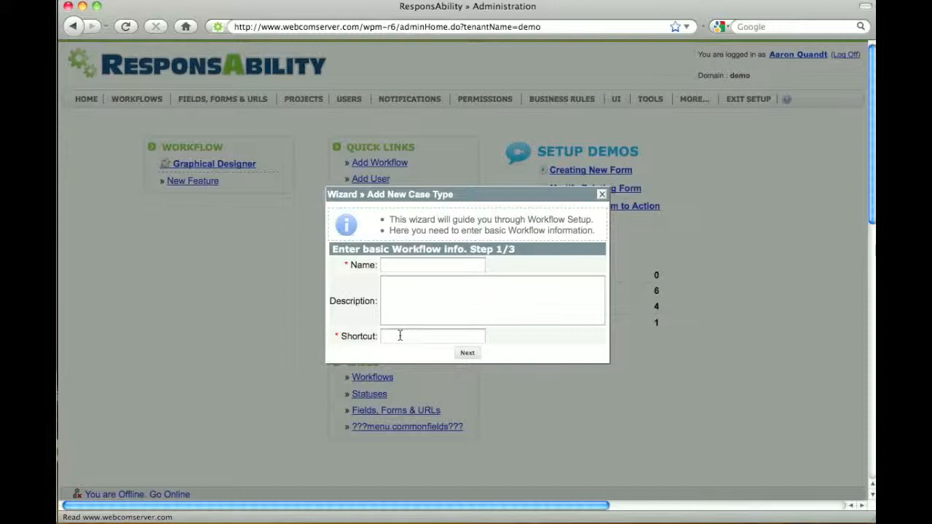
{"action": "left_click", "coordinate": [398, 267]}
{"action": "type", "text": "R"}
{"action": "key", "text": "BackSpace"}
{"action": "type", "text": "MA"}
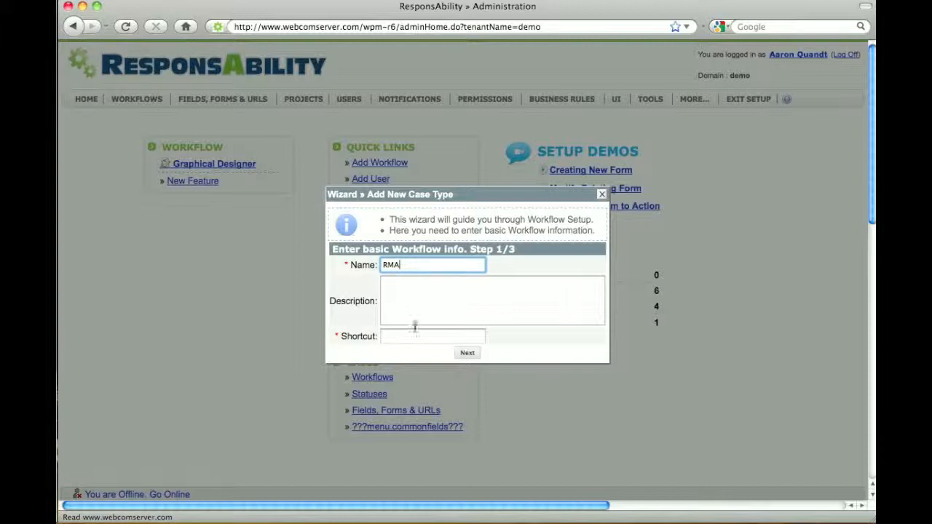
{"action": "left_click", "coordinate": [416, 336]}
{"action": "type", "text": "RMA"}
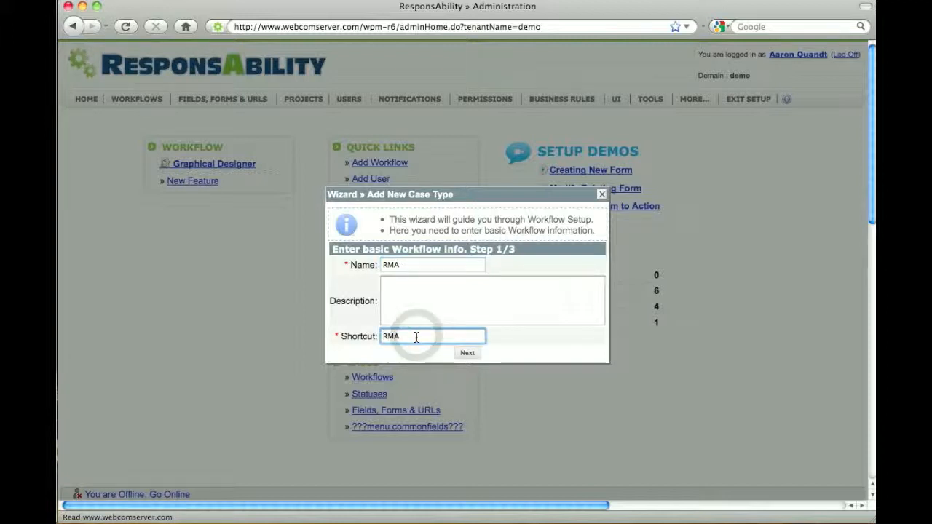
{"action": "left_click", "coordinate": [468, 354]}
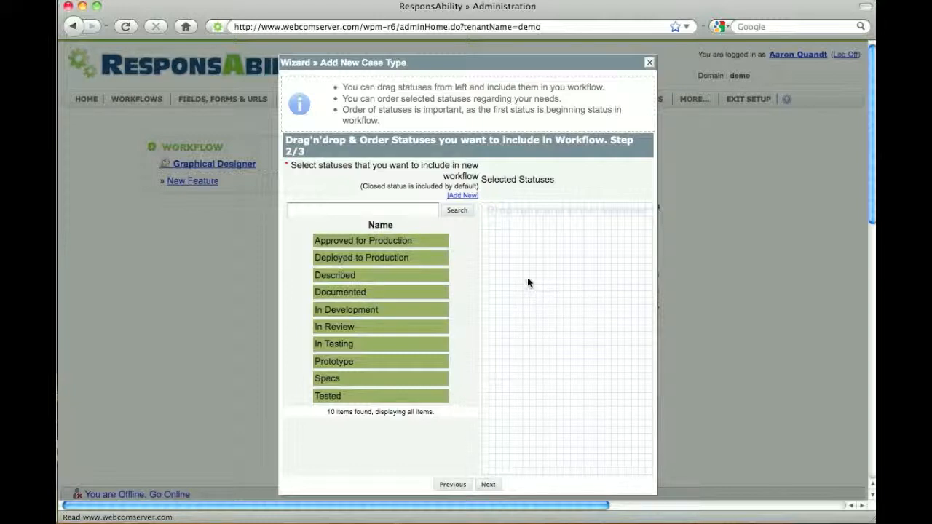
Step: Create a status named Request Created with the default actions and include it first in the workflow's selected statuses
{"action": "left_click", "coordinate": [470, 197]}
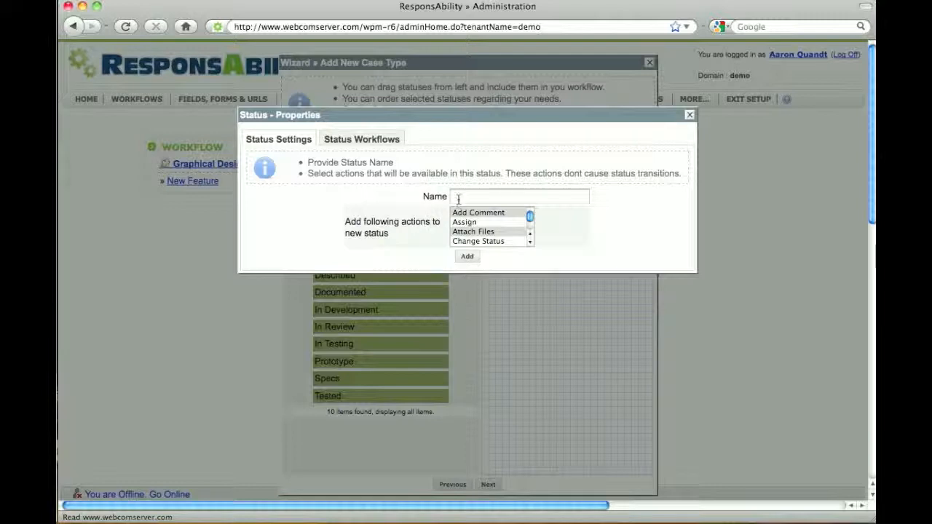
{"action": "left_click", "coordinate": [458, 198]}
{"action": "type", "text": "Request Created"}
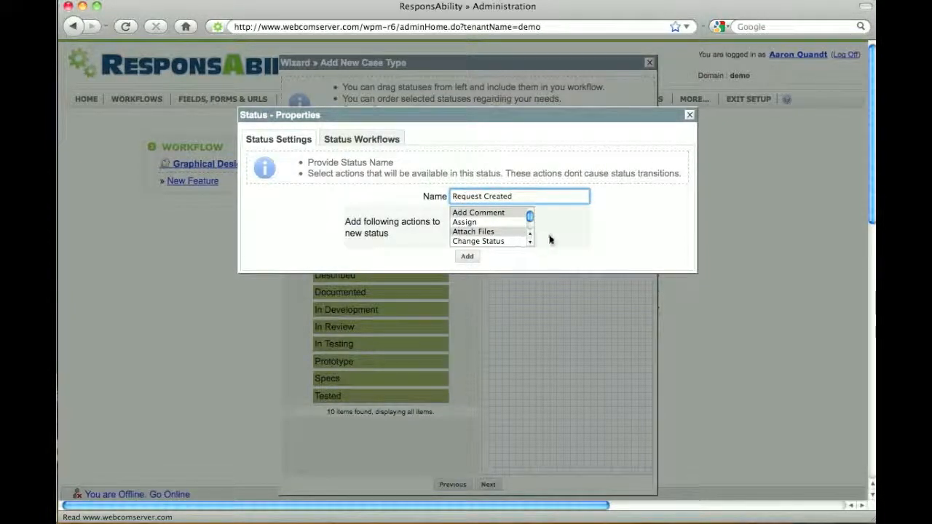
{"action": "left_click_drag", "start_coordinate": [531, 217], "coordinate": [531, 218]}
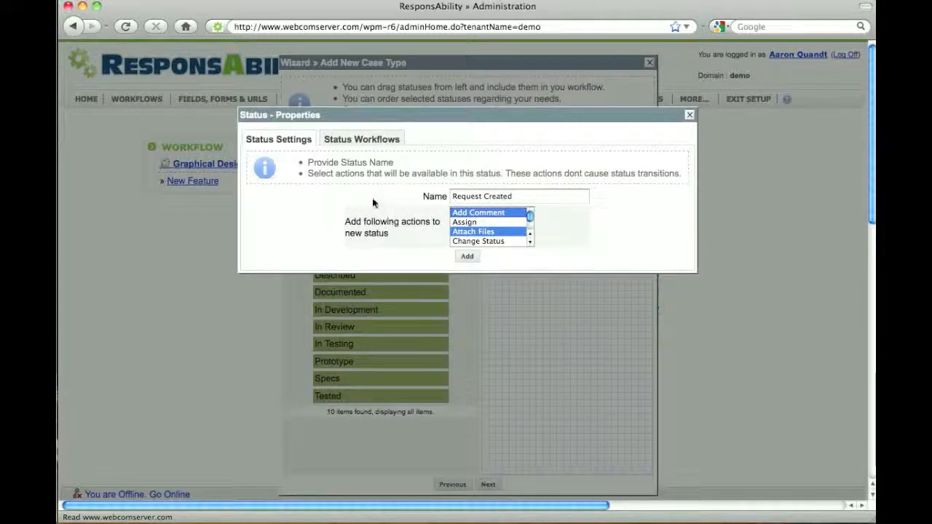
{"action": "left_click", "coordinate": [372, 141]}
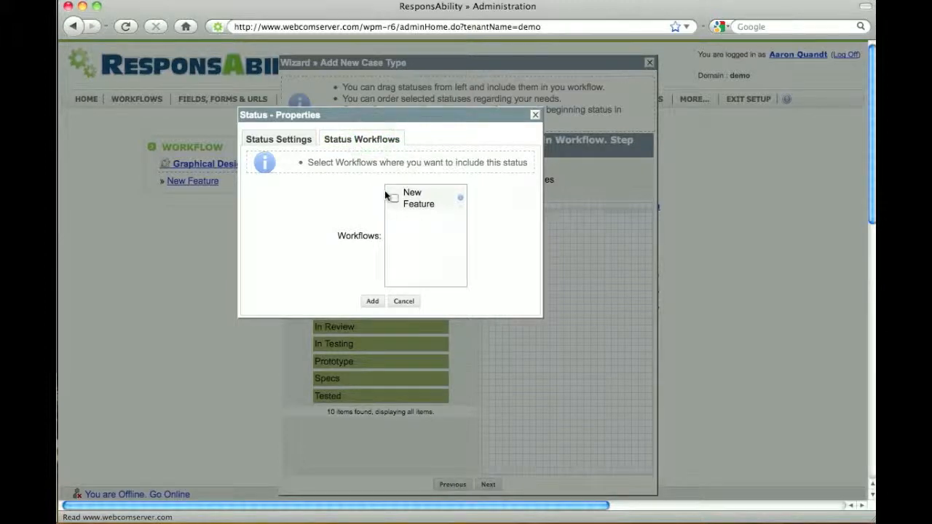
{"action": "left_click", "coordinate": [291, 142]}
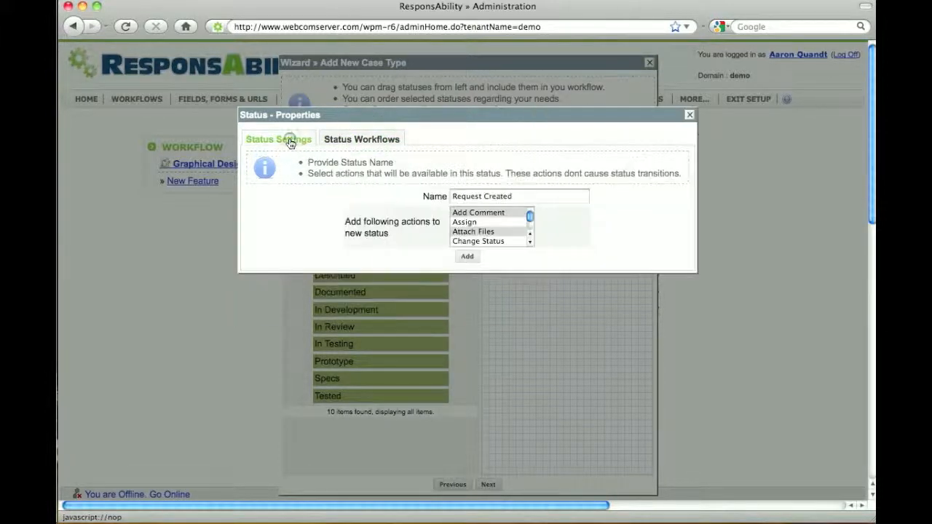
{"action": "left_click", "coordinate": [467, 258]}
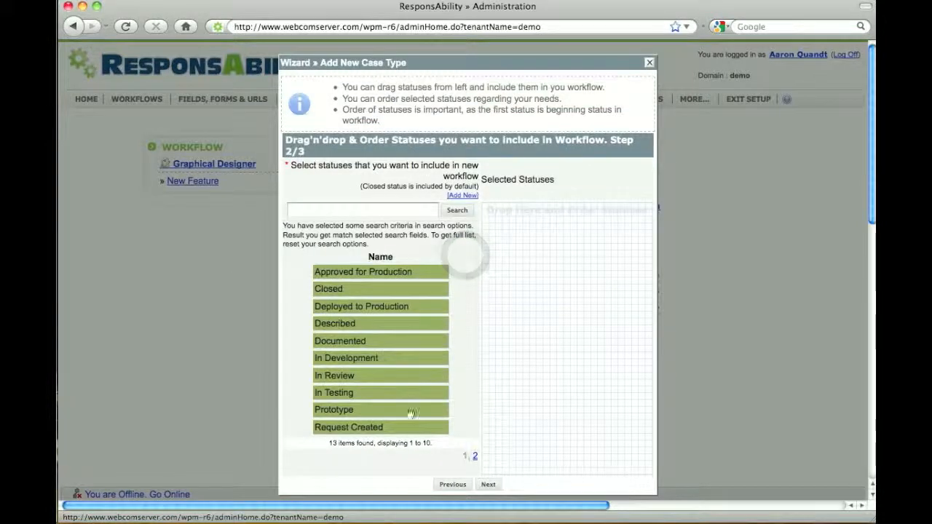
{"action": "left_click_drag", "start_coordinate": [376, 426], "coordinate": [536, 265]}
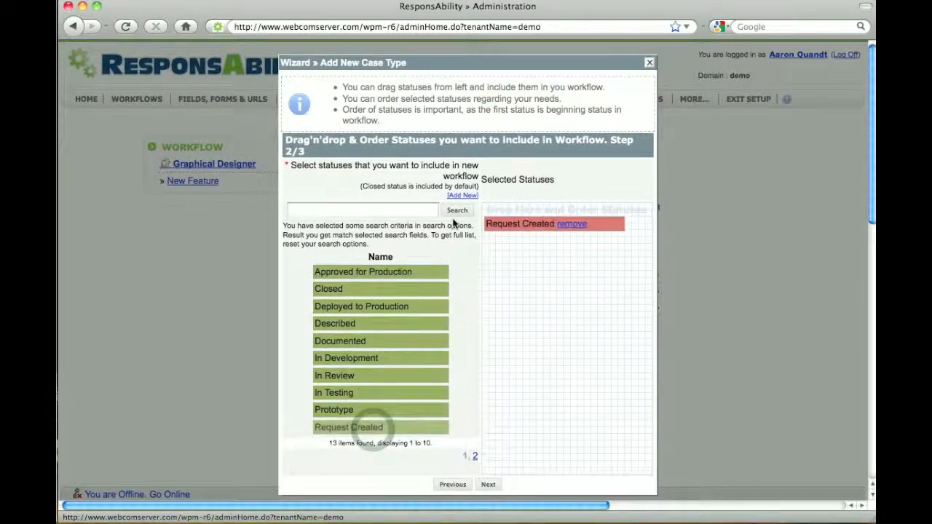
Step: Create a status named Request Approved and place it after Request Created in the selected statuses
{"action": "left_click", "coordinate": [366, 209]}
{"action": "left_click", "coordinate": [455, 195]}
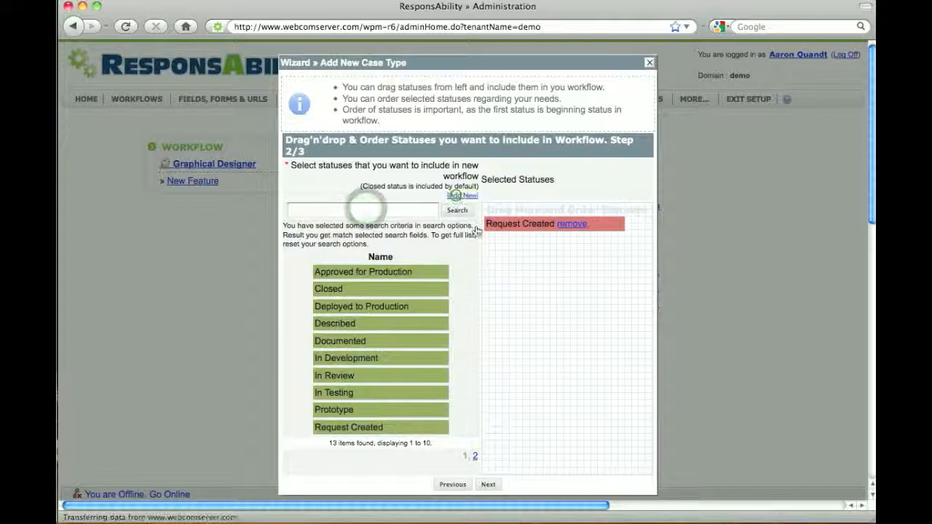
{"action": "left_click", "coordinate": [519, 194]}
{"action": "type", "text": "Request Approved"}
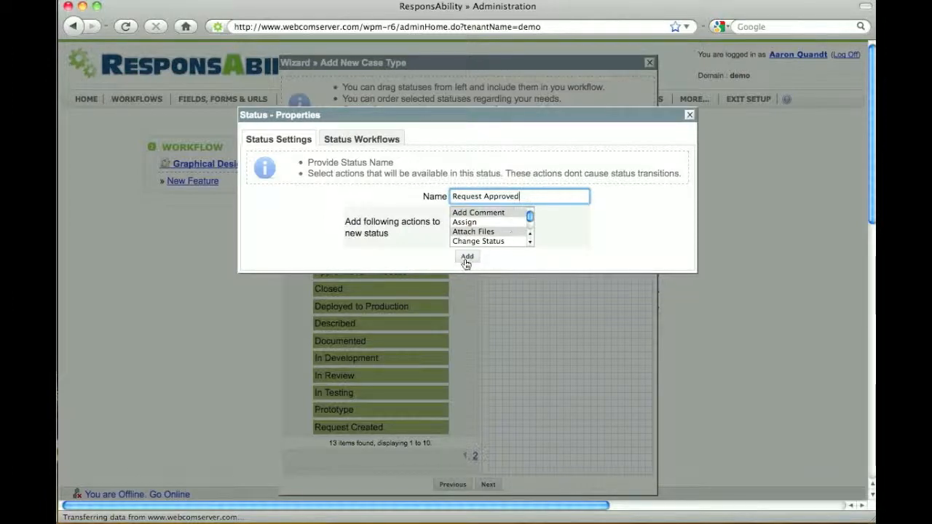
{"action": "left_click", "coordinate": [467, 257]}
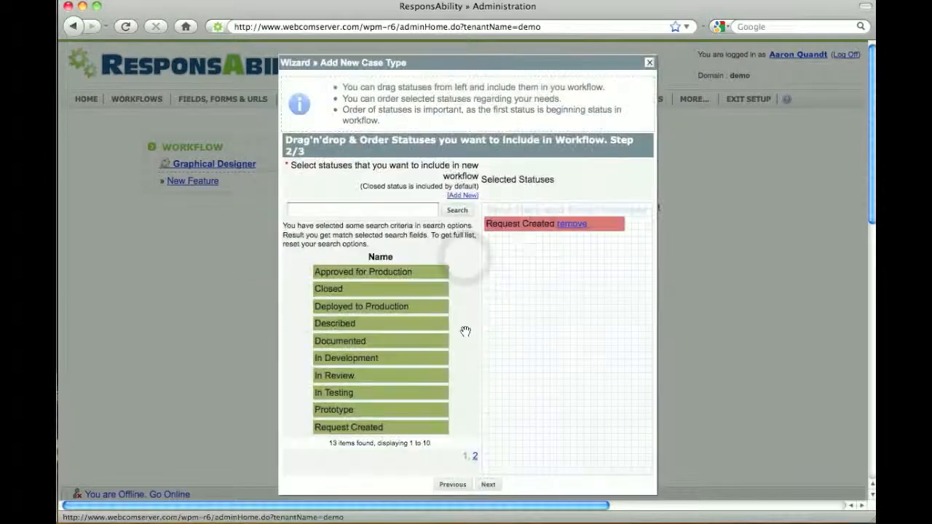
{"action": "left_click_drag", "start_coordinate": [367, 427], "coordinate": [547, 301]}
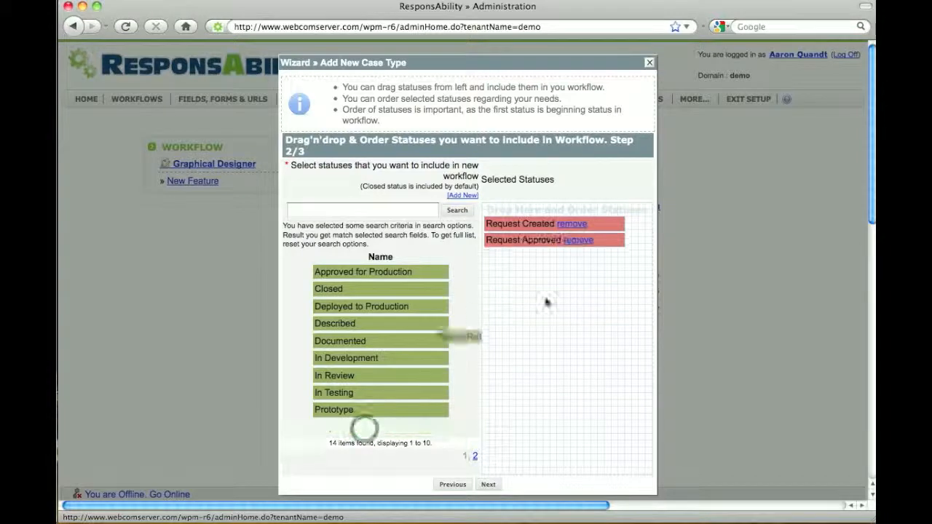
Step: Create a status named In Analysis and place it after Request Approved in the selected statuses
{"action": "left_click", "coordinate": [464, 197]}
{"action": "type", "text": "In"}
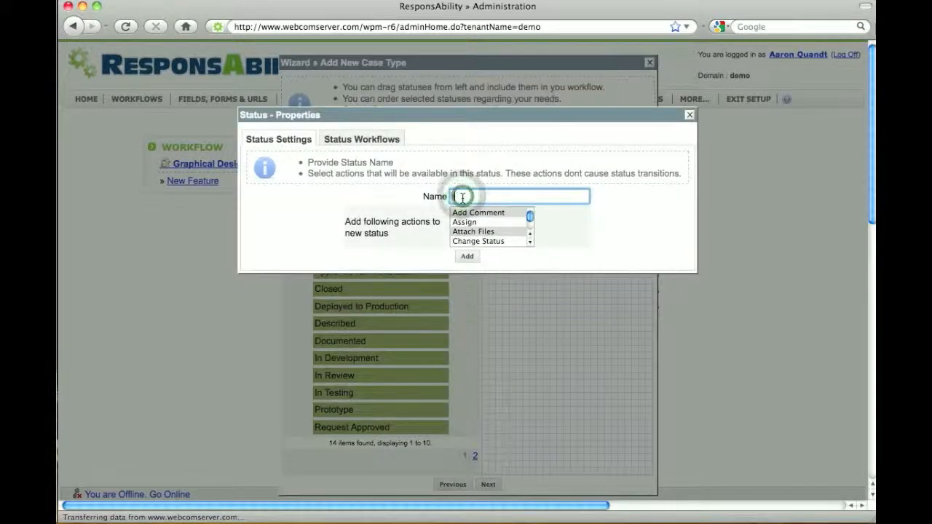
{"action": "type", "text": " Analysis"}
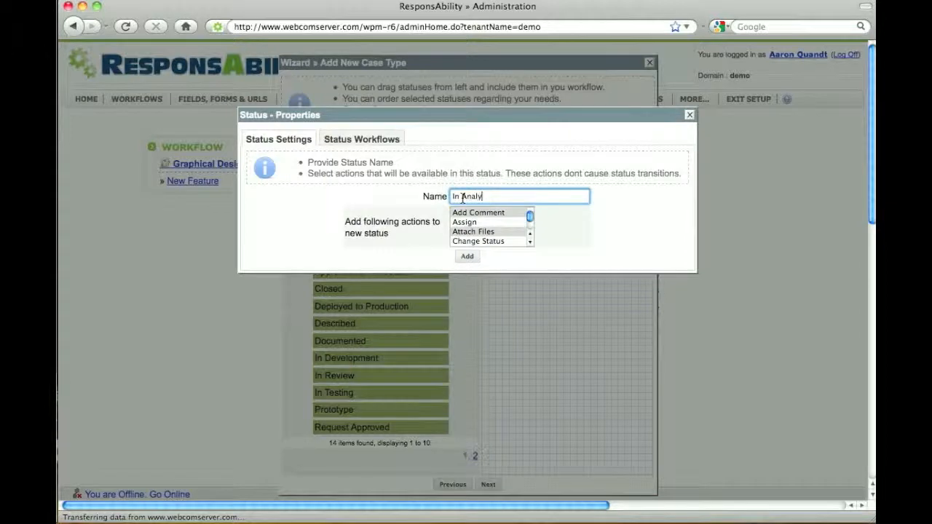
{"action": "left_click", "coordinate": [468, 258]}
{"action": "left_click_drag", "start_coordinate": [352, 360], "coordinate": [518, 273]}
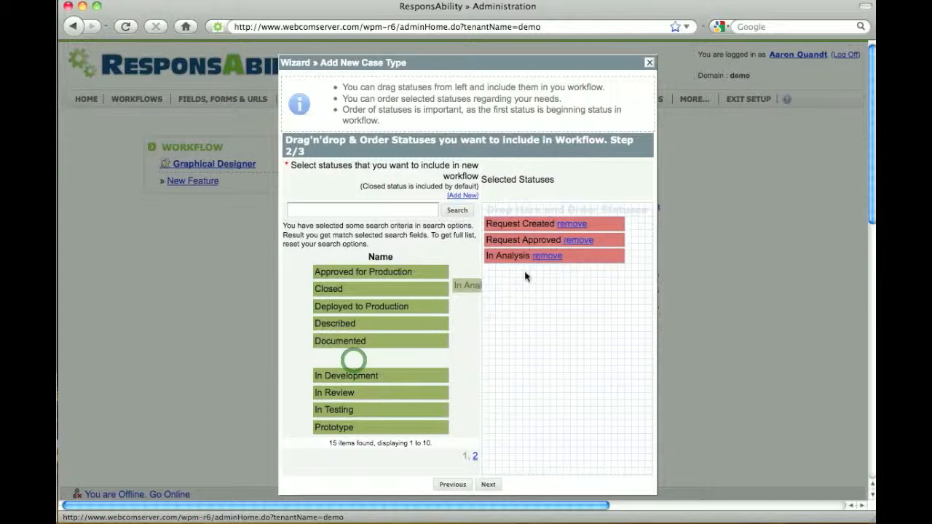
Step: Create a status named RMA Approved and place it after In Analysis in the selected statuses
{"action": "left_click", "coordinate": [465, 197]}
{"action": "left_click", "coordinate": [472, 195]}
{"action": "type", "text": "RMA Approved"}
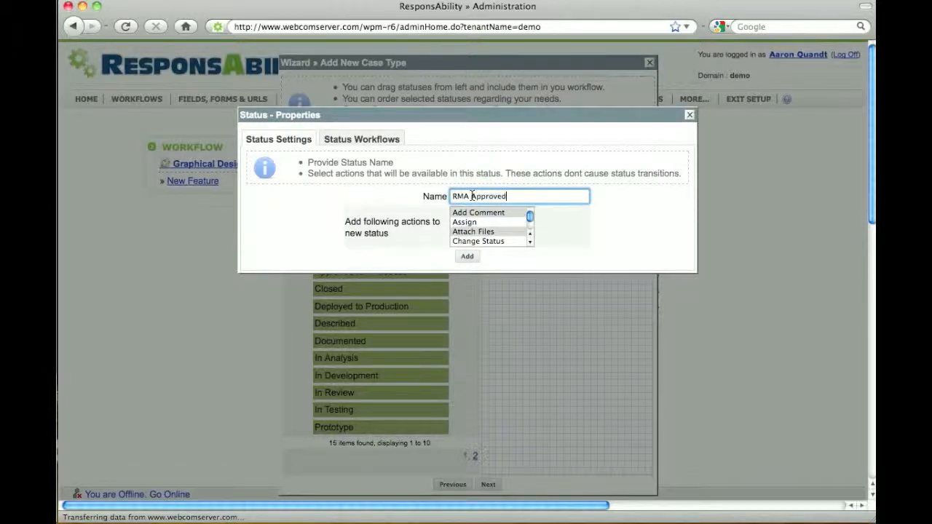
{"action": "left_click", "coordinate": [467, 256]}
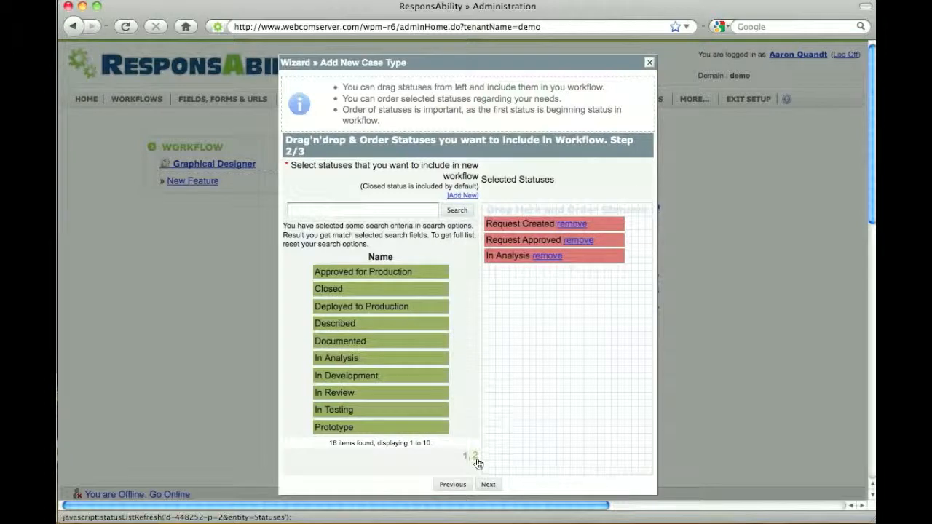
{"action": "left_click", "coordinate": [475, 457]}
{"action": "left_click_drag", "start_coordinate": [370, 306], "coordinate": [531, 287]}
Step: Create a status named In Repair and place it after RMA Approved in the selected statuses
{"action": "left_click", "coordinate": [463, 197]}
{"action": "left_click", "coordinate": [492, 196]}
{"action": "type", "text": "In Repa"}
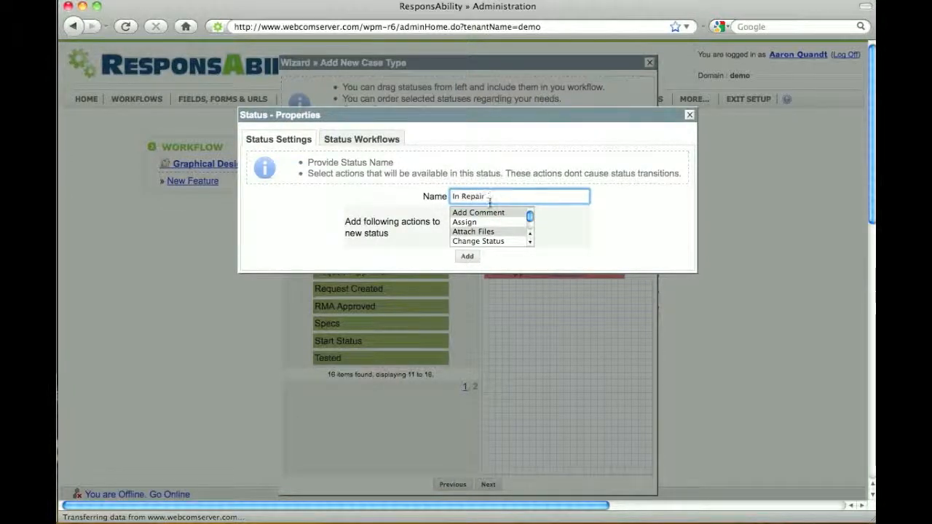
{"action": "type", "text": "ir"}
{"action": "left_click", "coordinate": [468, 256]}
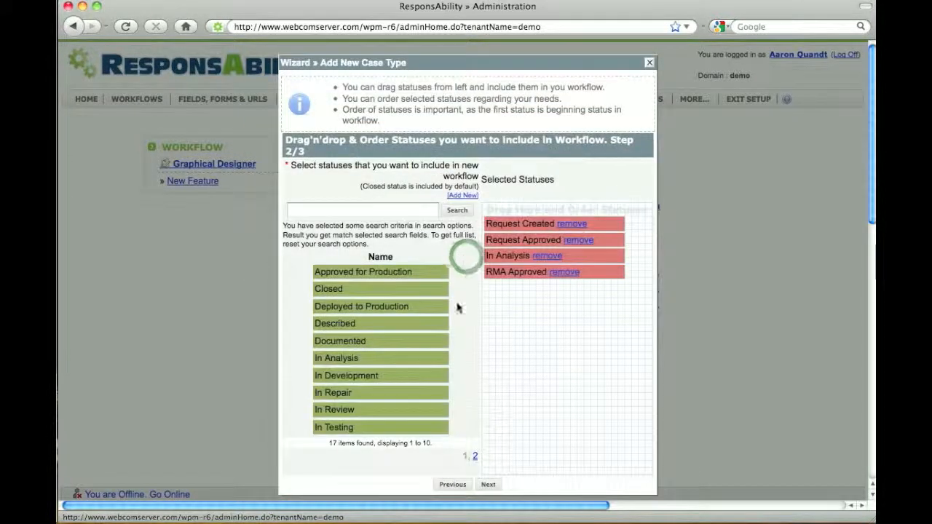
{"action": "left_click_drag", "start_coordinate": [345, 393], "coordinate": [528, 330]}
Step: Create a status named Shipped and place it after In Repair in the selected statuses
{"action": "left_click", "coordinate": [464, 195]}
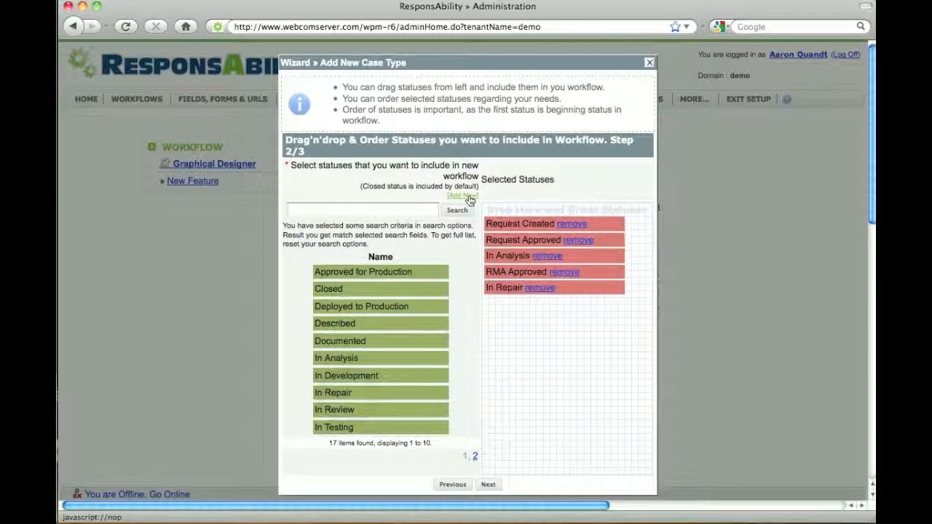
{"action": "left_click", "coordinate": [468, 196]}
{"action": "type", "text": "Si"}
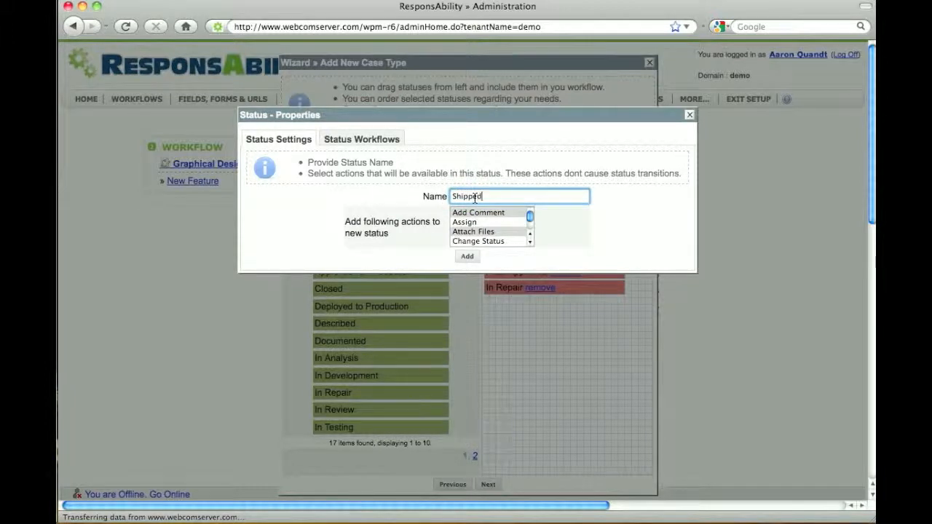
{"action": "left_click", "coordinate": [467, 256]}
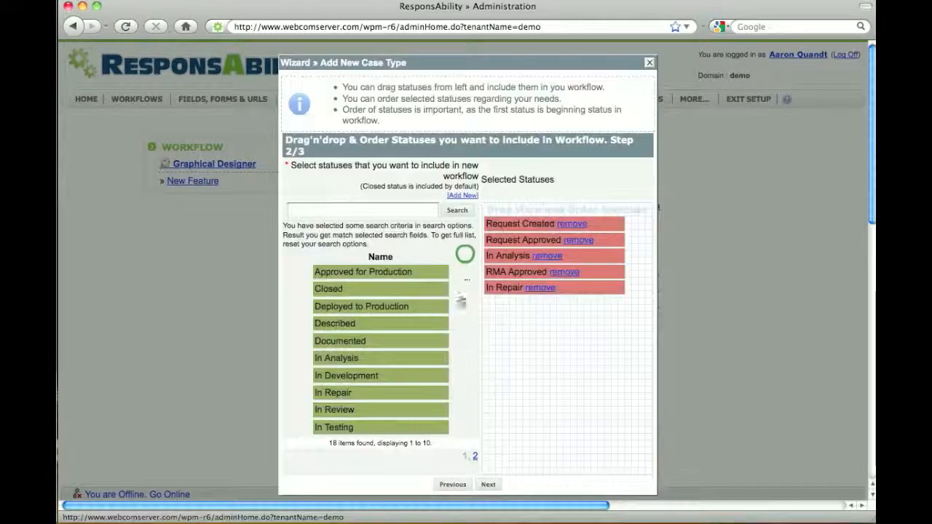
{"action": "left_click", "coordinate": [475, 461]}
{"action": "left_click_drag", "start_coordinate": [358, 340], "coordinate": [542, 326]}
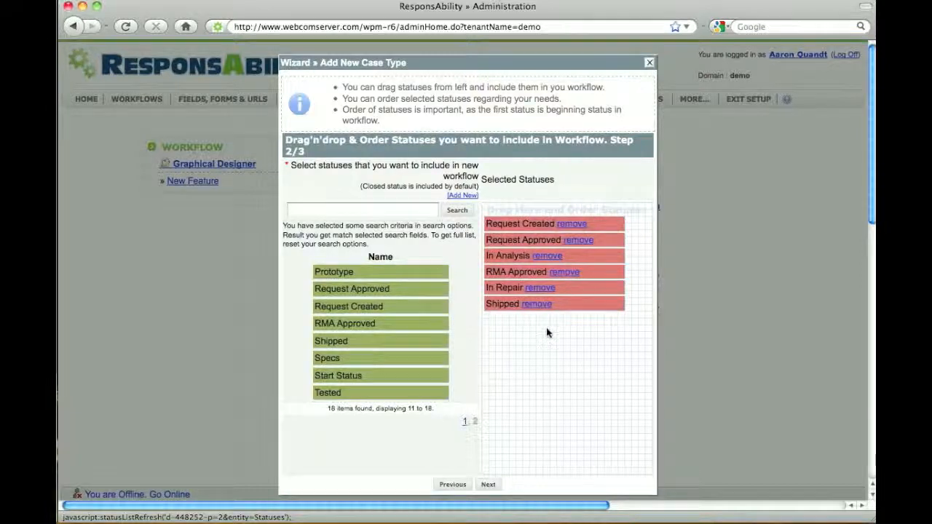
Step: Proceed to the form design and move the Project field between Case Name and Description
{"action": "left_click", "coordinate": [488, 485]}
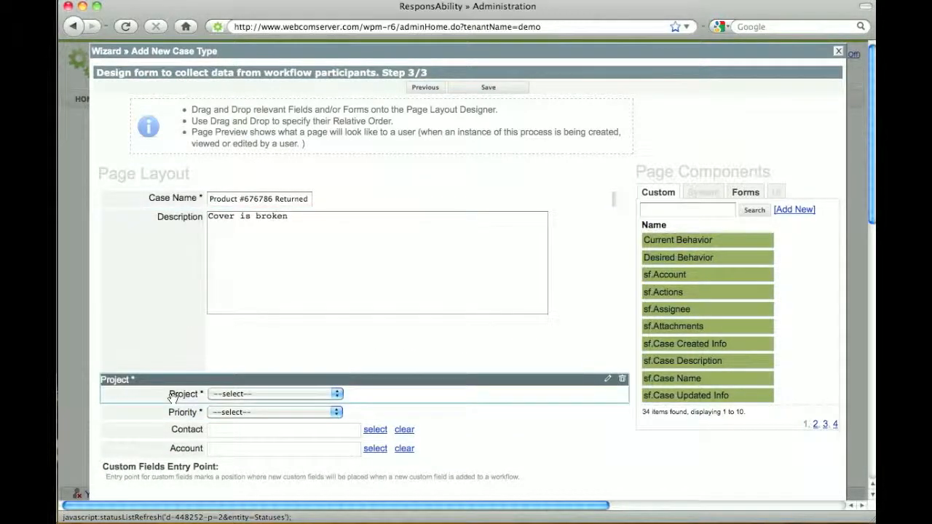
{"action": "left_click_drag", "start_coordinate": [172, 394], "coordinate": [181, 253]}
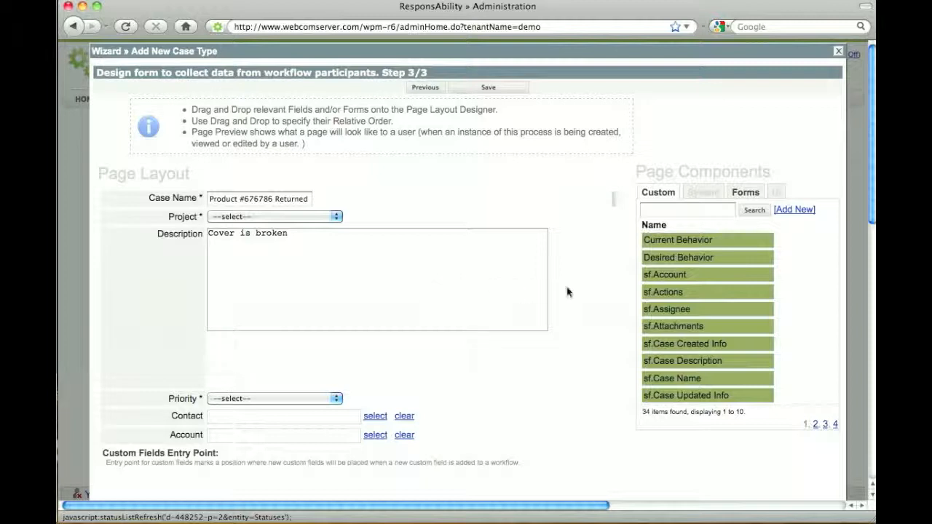
Step: Look through the available form components and the Description field's basic and label style settings, and cancel the field dialog
{"action": "left_click", "coordinate": [744, 191]}
{"action": "left_click", "coordinate": [660, 193]}
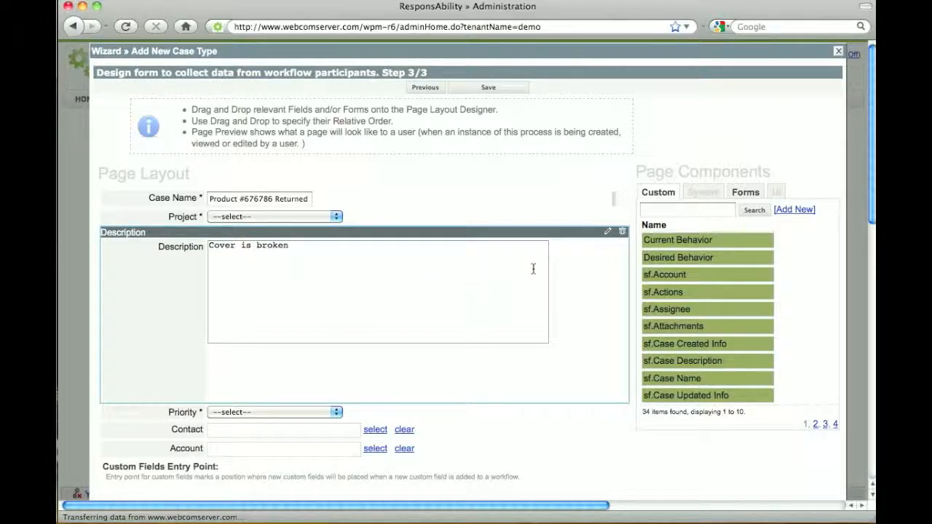
{"action": "left_click", "coordinate": [623, 233]}
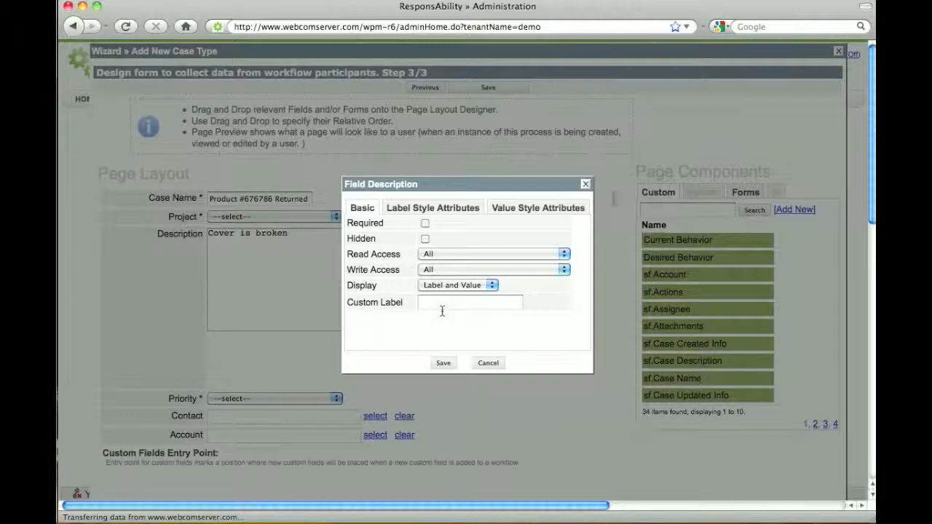
{"action": "left_click", "coordinate": [477, 210]}
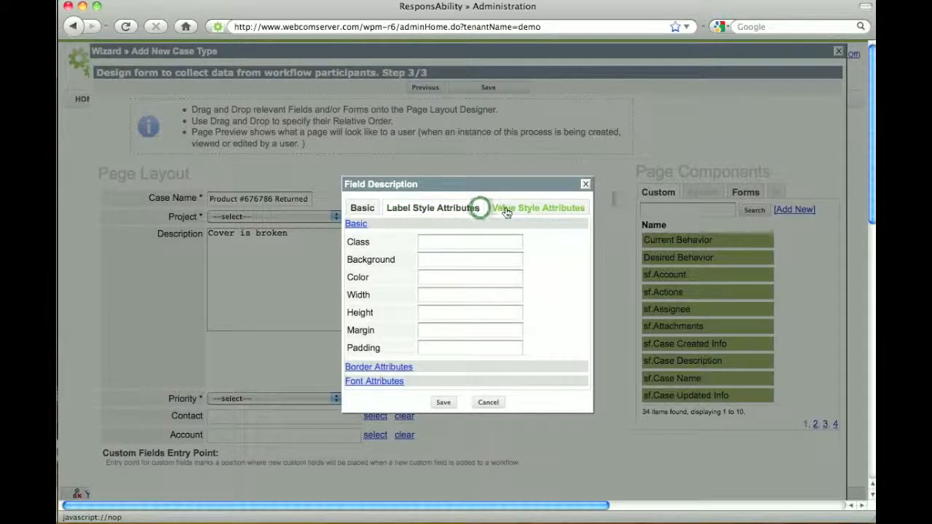
{"action": "left_click", "coordinate": [362, 209]}
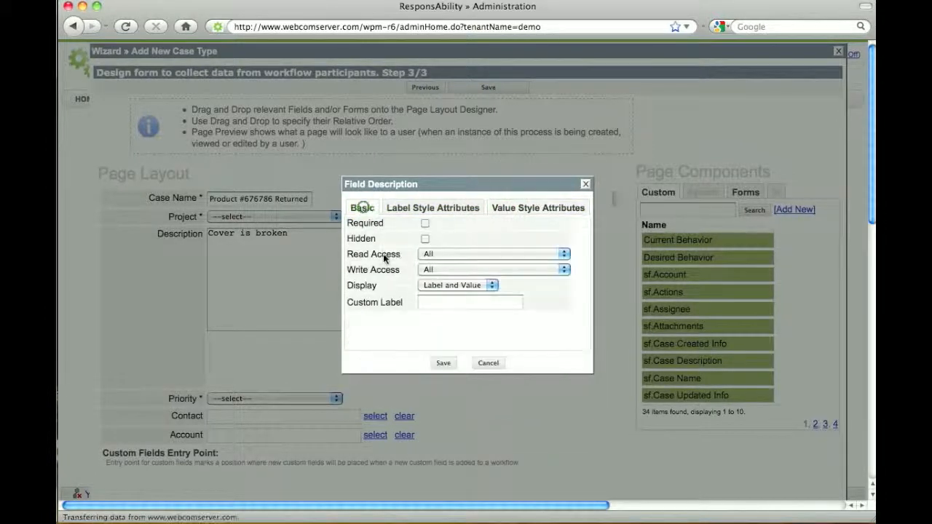
{"action": "left_click", "coordinate": [487, 364]}
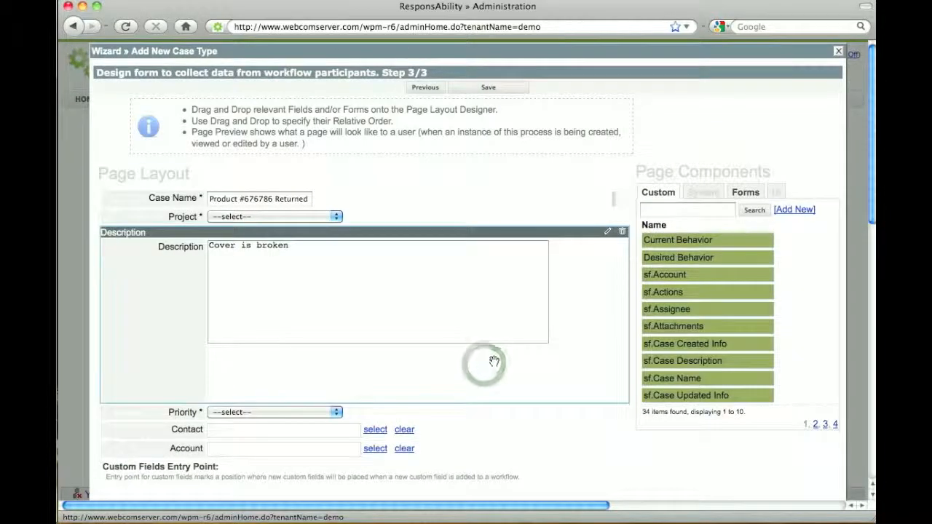
Step: Save the RMA workflow and open its transition matrix
{"action": "left_click", "coordinate": [477, 88]}
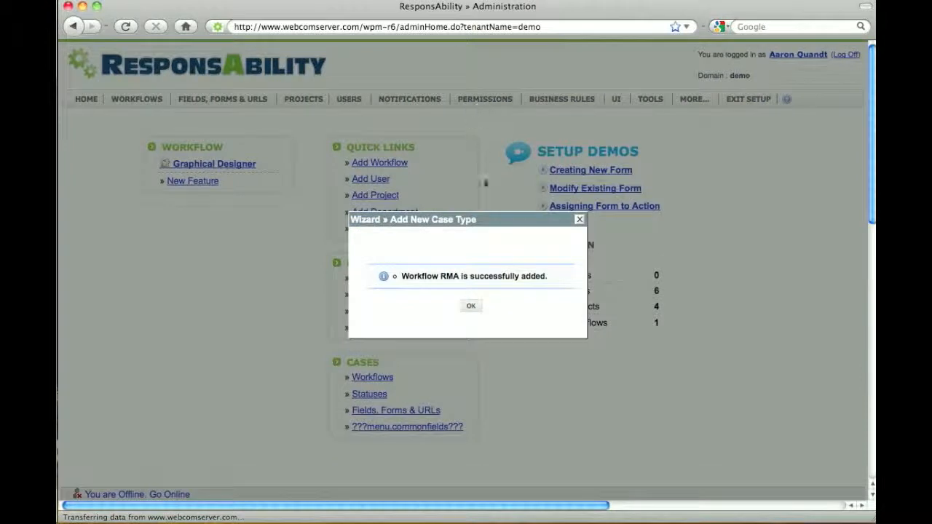
{"action": "left_click", "coordinate": [471, 308]}
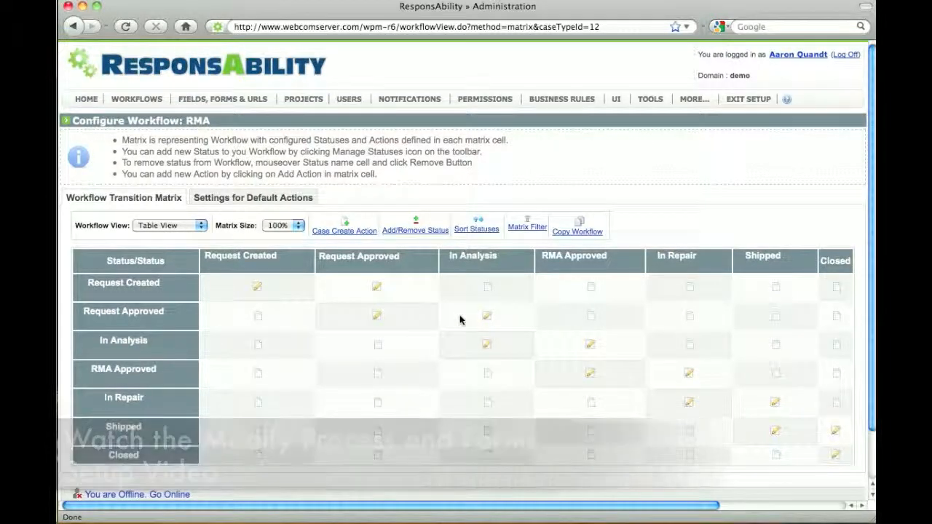
Step: Leave the setup area and start a new case of type RMA
{"action": "left_click", "coordinate": [744, 99]}
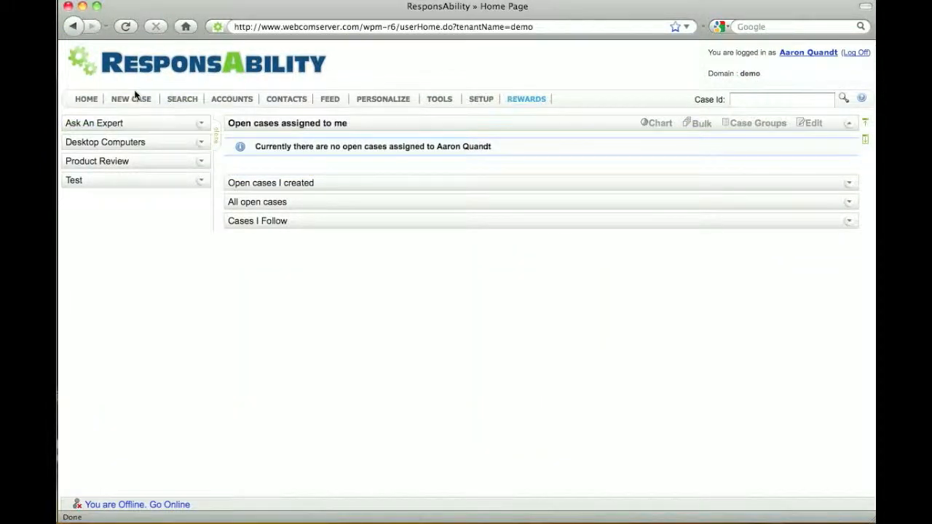
{"action": "mouse_move", "coordinate": [133, 100]}
{"action": "left_click", "coordinate": [117, 129]}
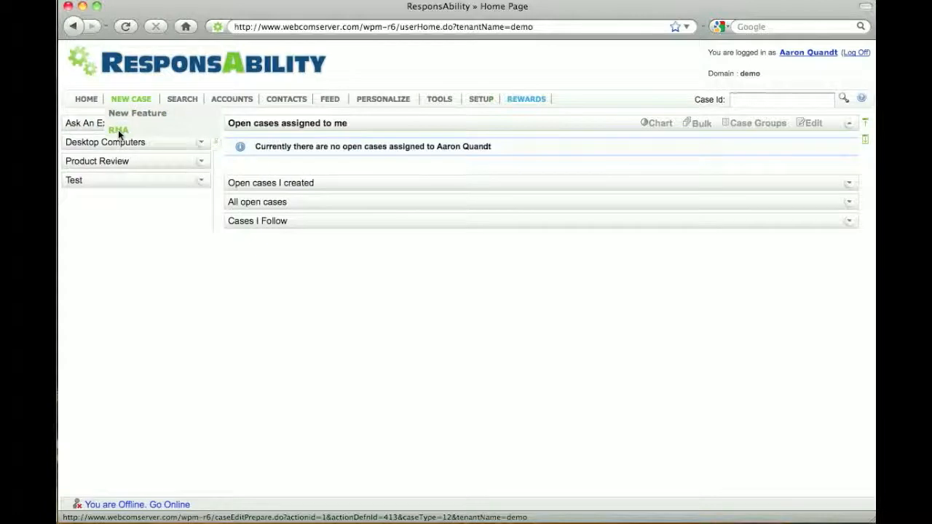